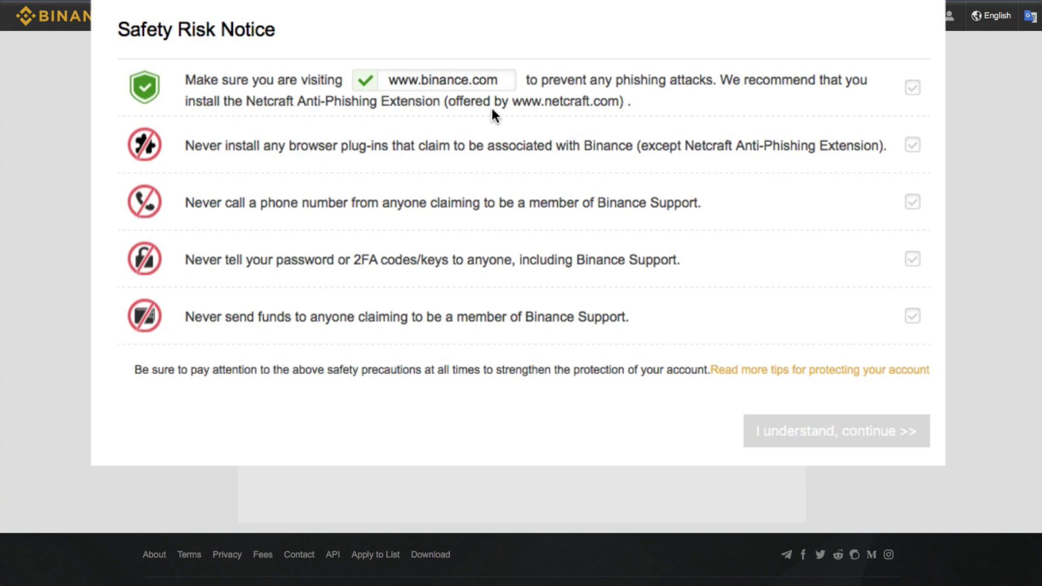
Acknowledge all five safety precautions, continue past the notice, and skip the 2FA recommendation
click(912, 88)
click(912, 146)
click(913, 204)
click(913, 261)
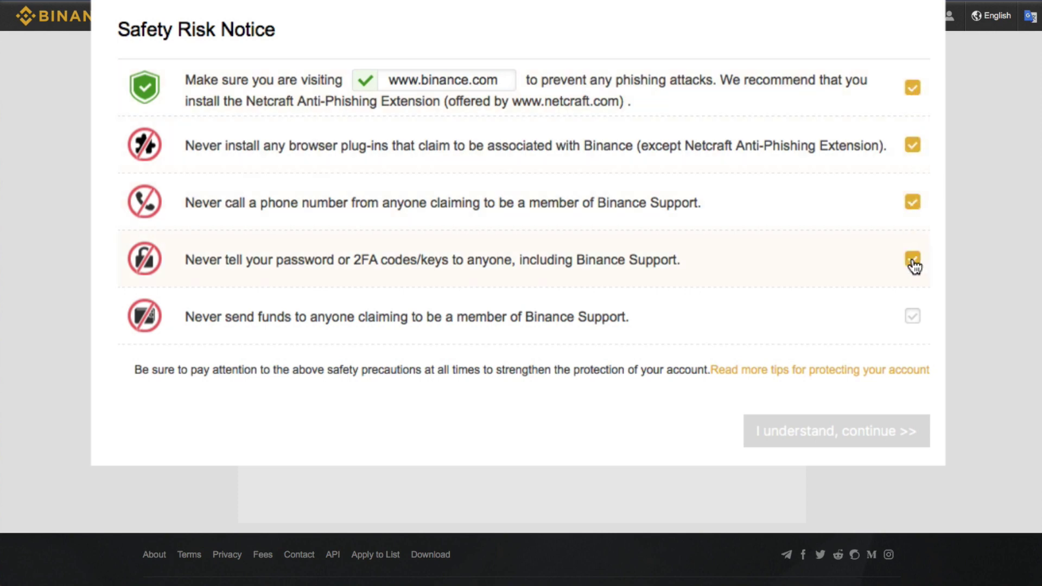
click(913, 318)
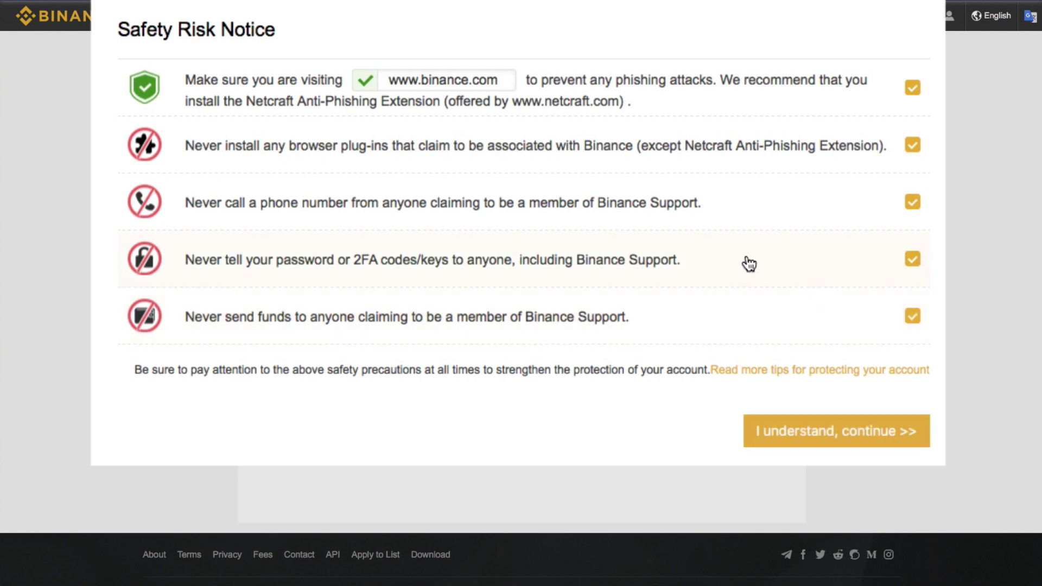
click(829, 431)
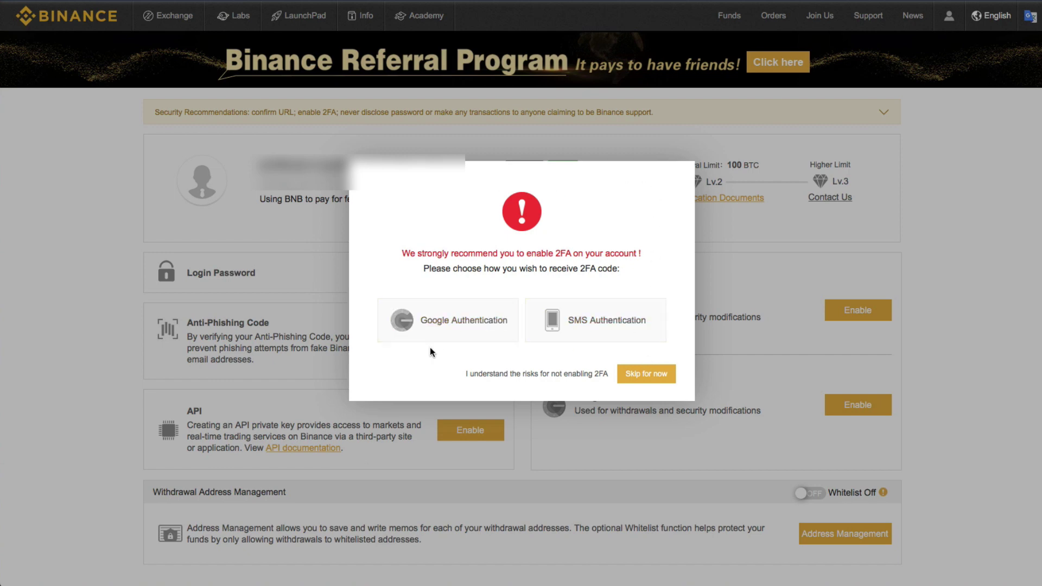
click(644, 376)
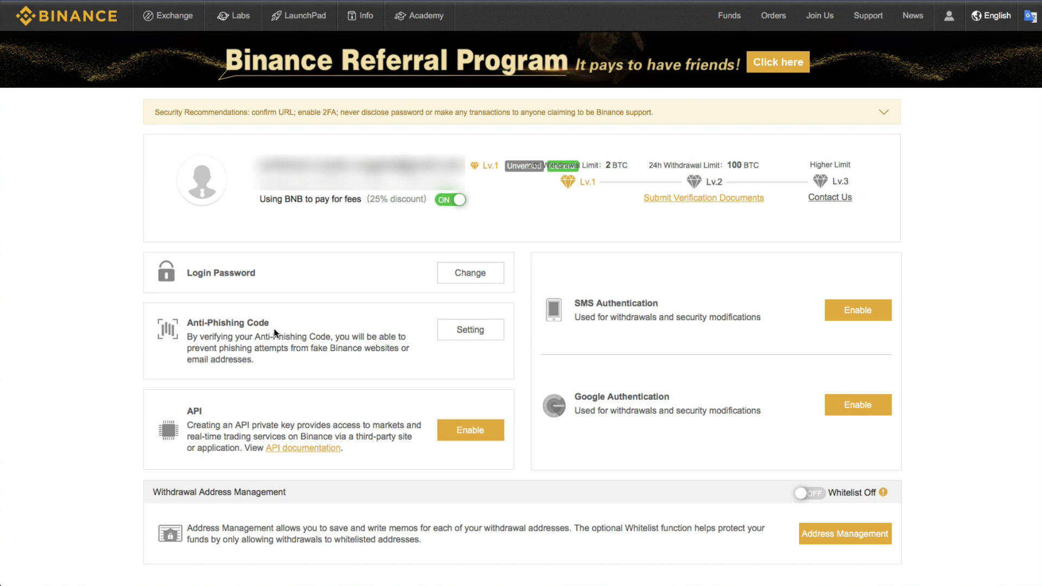
Open the Anti-Phishing Code setup from the account security page
click(464, 331)
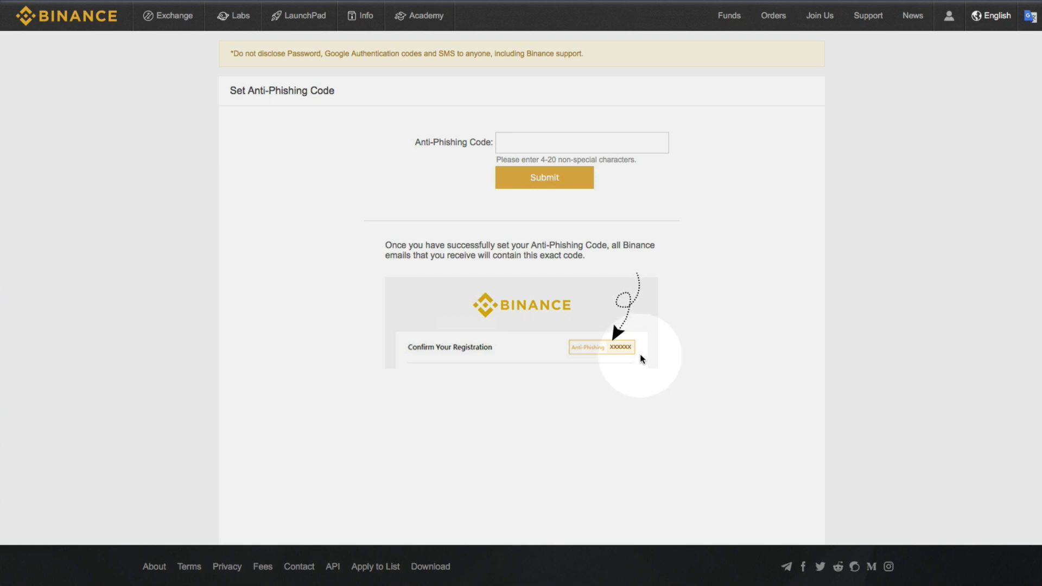
Enter and submit an anti-phishing code (masked as Sp**), then skip the 2FA prompt
click(541, 142)
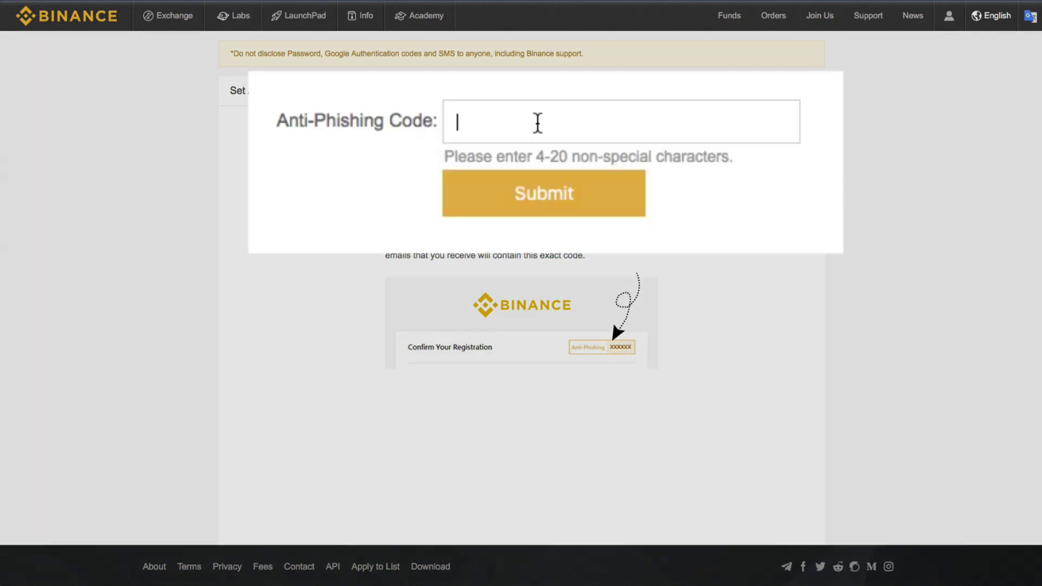
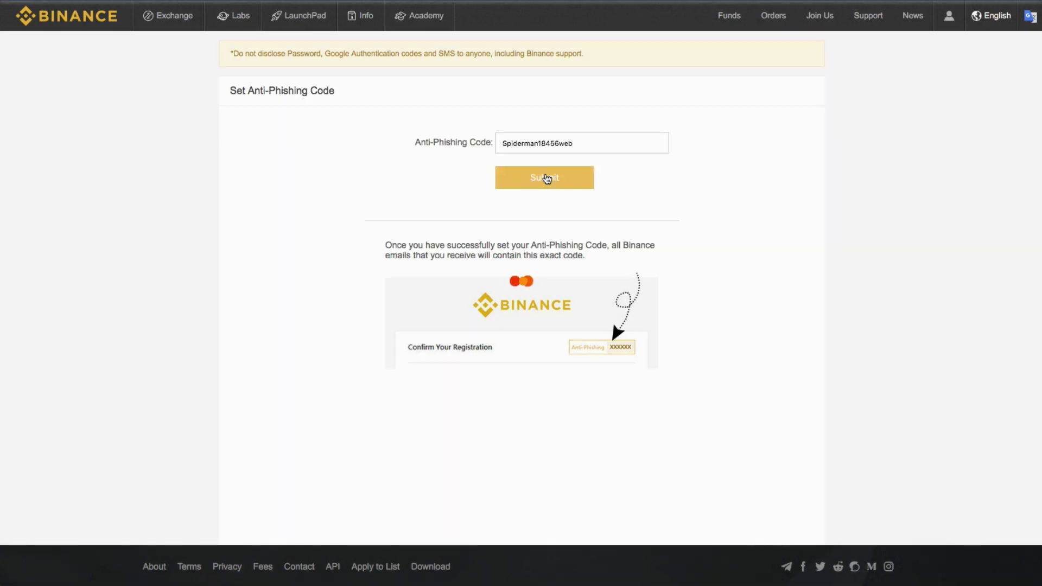
click(545, 173)
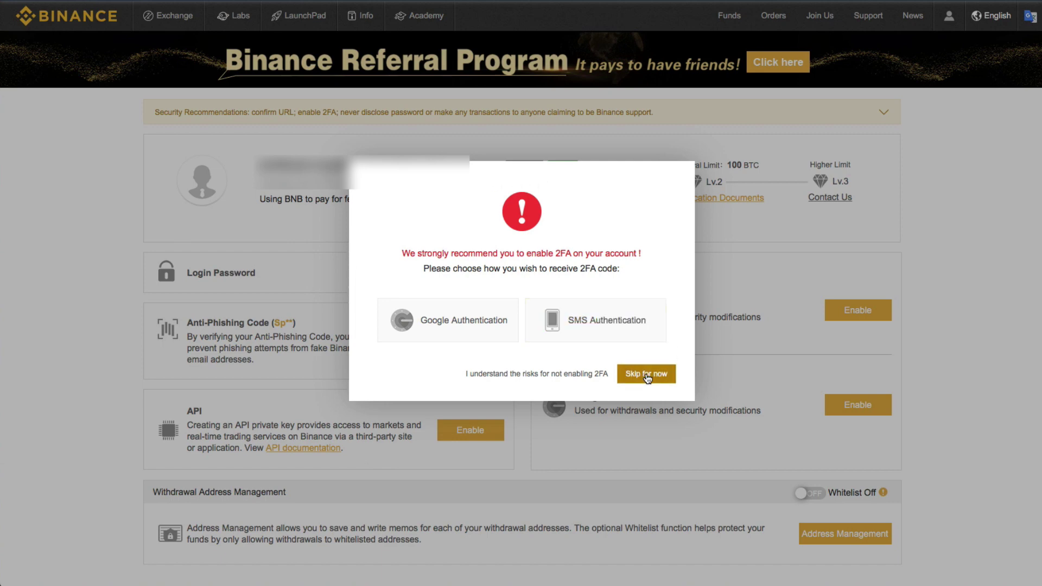
click(651, 374)
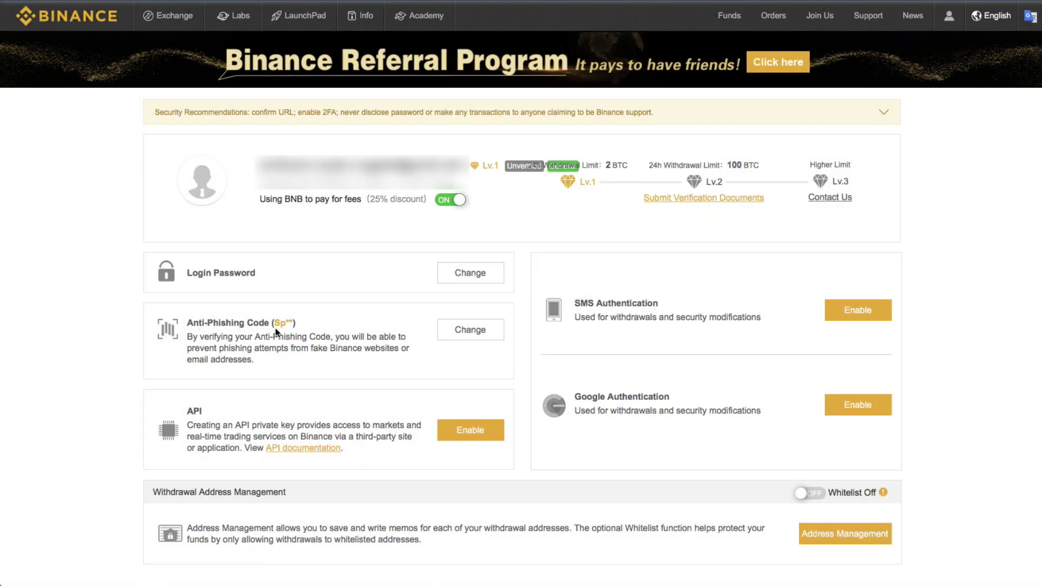